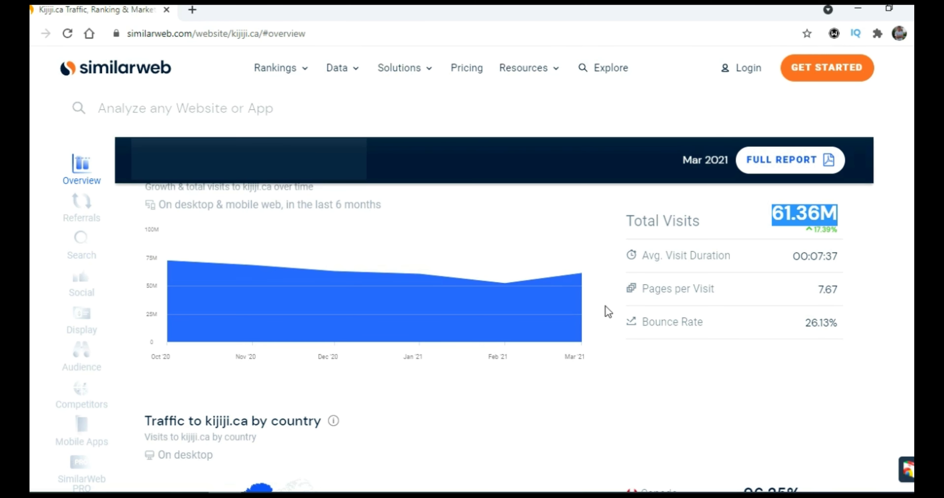
Step: Examine the share of kijiji.ca traffic by country in the Similarweb overview, highlighting Canada's figure
scroll(612, 310, down, 5)
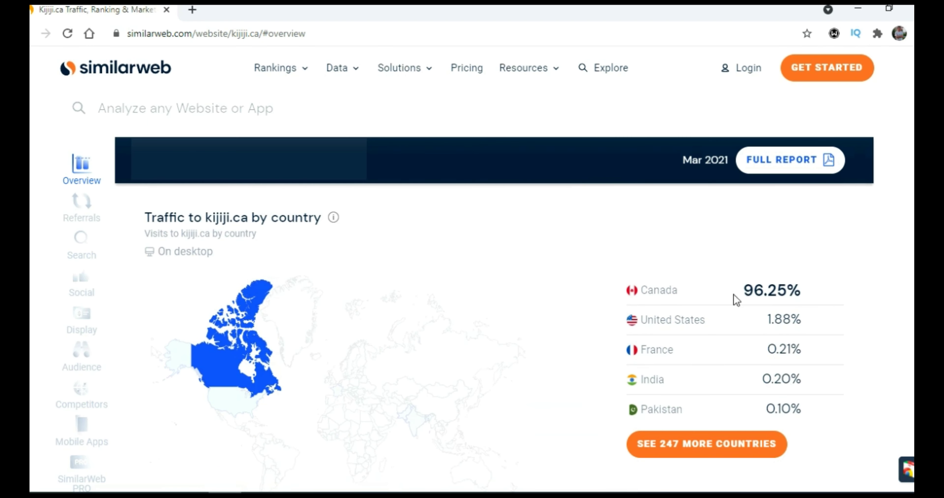
mouse_move(743, 292)
mouse_down()
mouse_move(786, 292)
mouse_move(745, 291)
mouse_up()
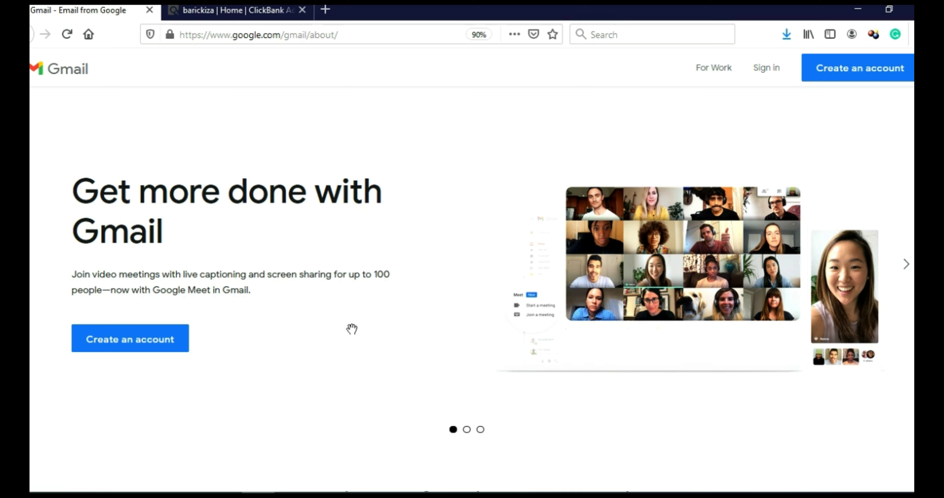
Step: Switch to the ClickBank account home and open the Marketplace
click(245, 13)
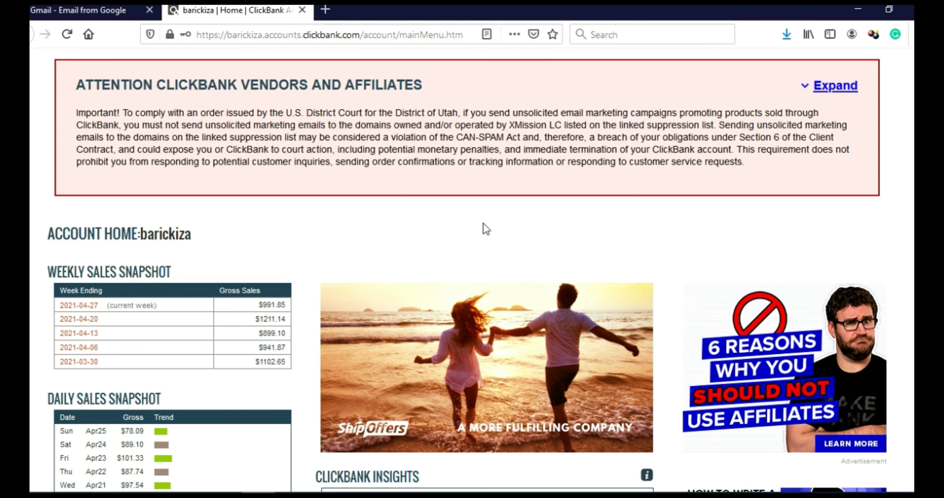
scroll(486, 229, up, 3)
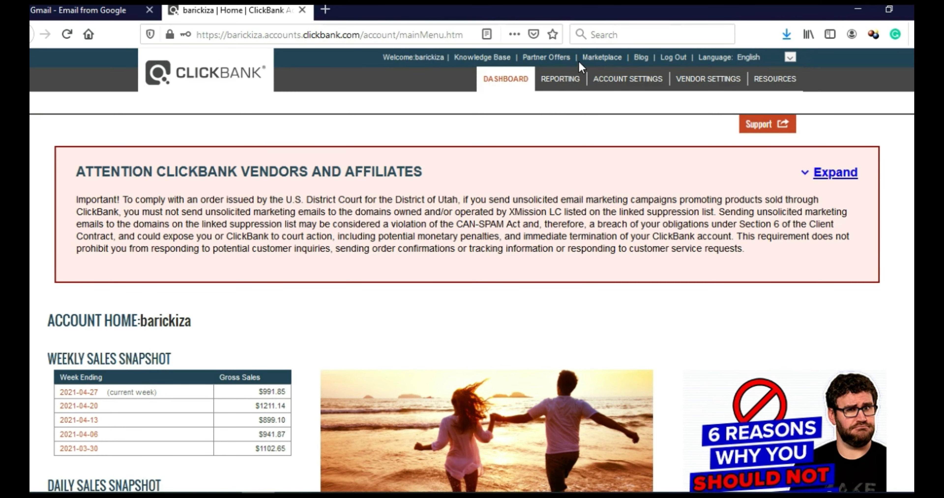
click(599, 59)
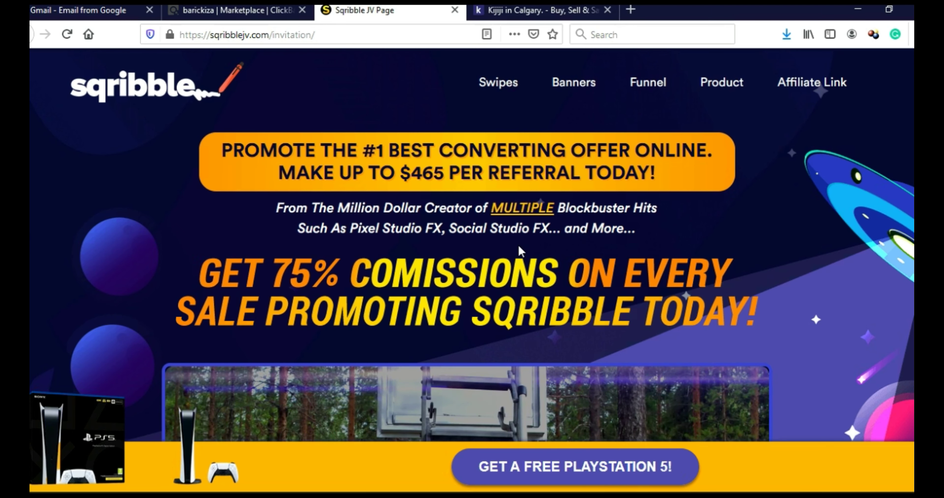
Step: Switch to Kijiji and search for "graphic design" in the Other category in Calgary, Alberta
click(517, 10)
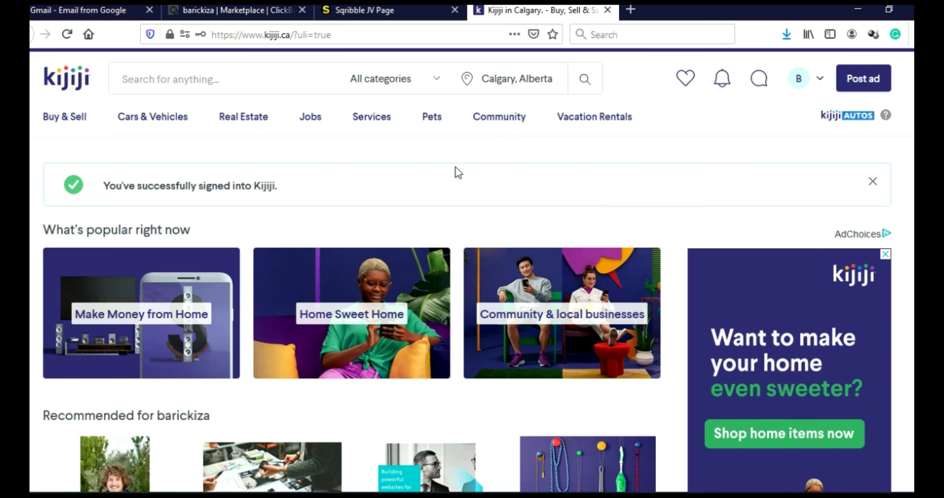
click(361, 11)
click(535, 10)
click(231, 80)
text(ga)
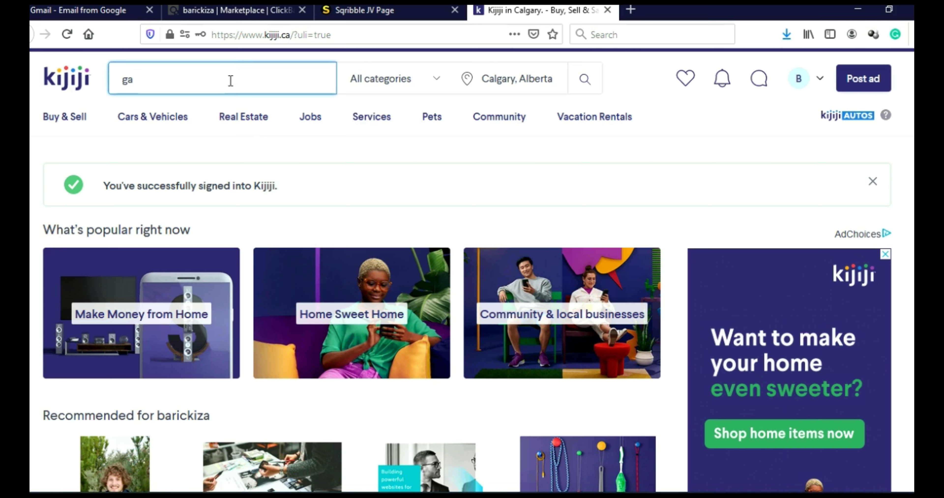
text(rphic)
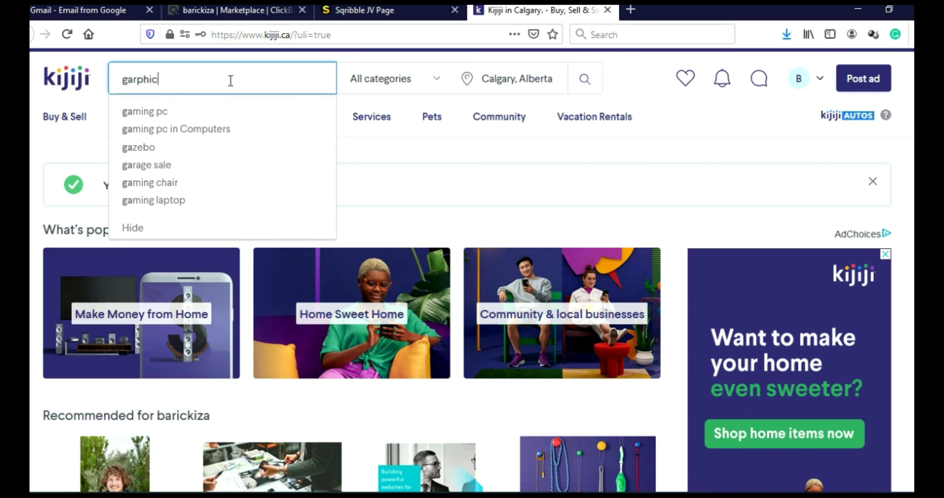
text( design)
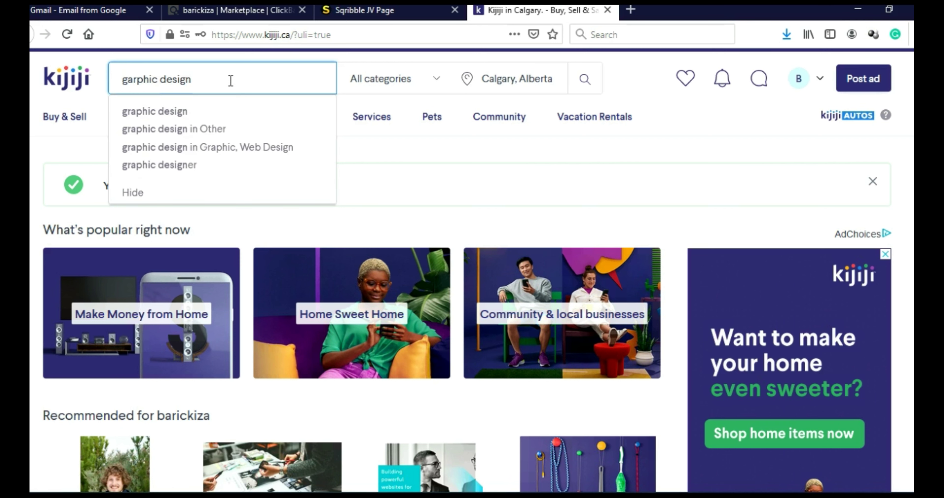
click(218, 112)
mouse_move(222, 120)
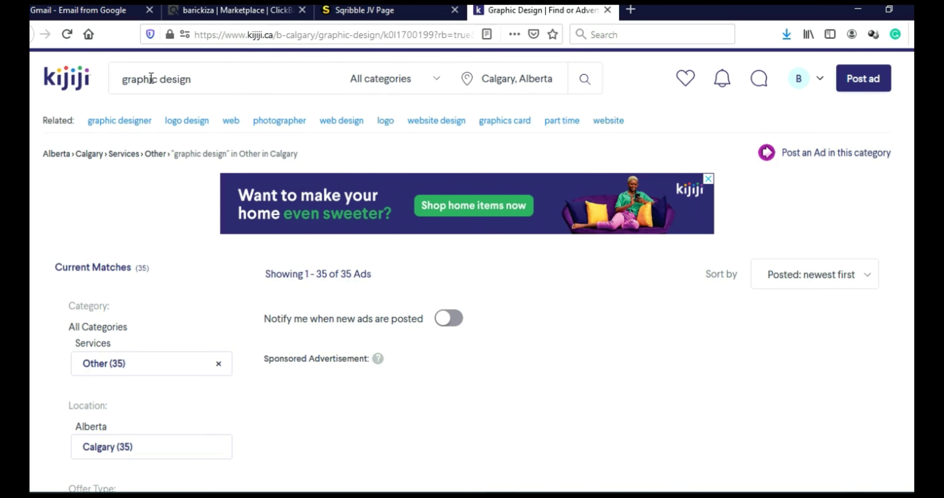
Step: Look over the search keyword, the available categories and the location choices, leaving the search as it is
click(131, 80)
drag(122, 79, 209, 84)
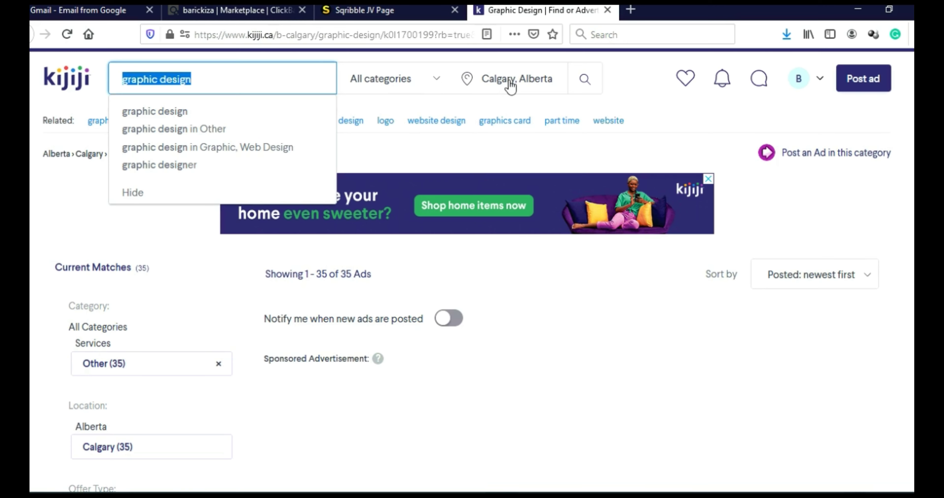
click(436, 80)
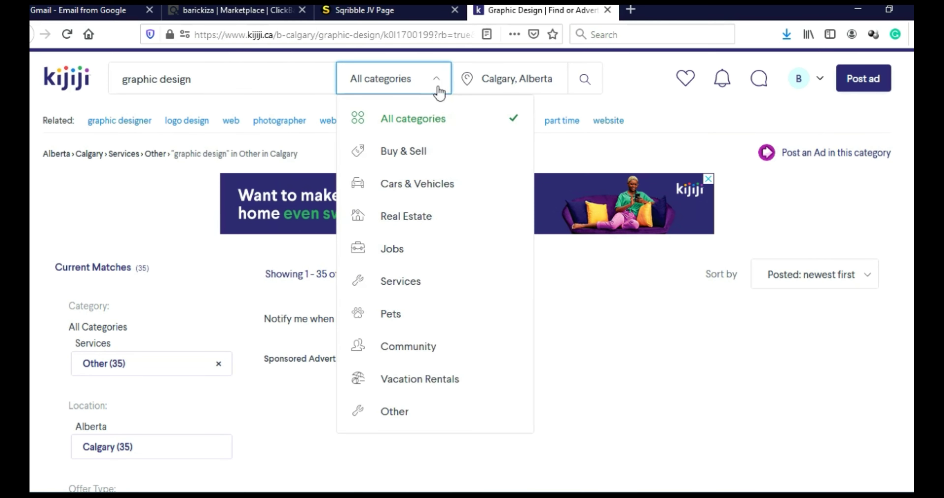
click(507, 85)
click(508, 86)
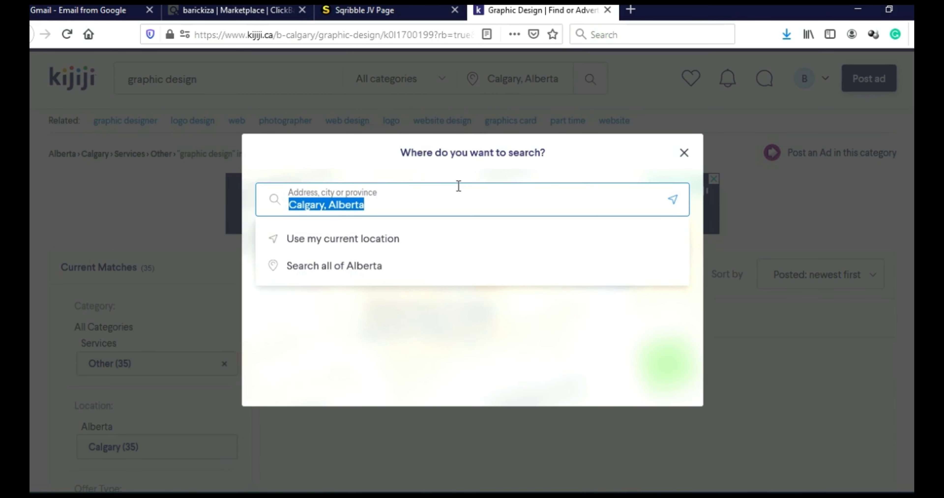
click(683, 153)
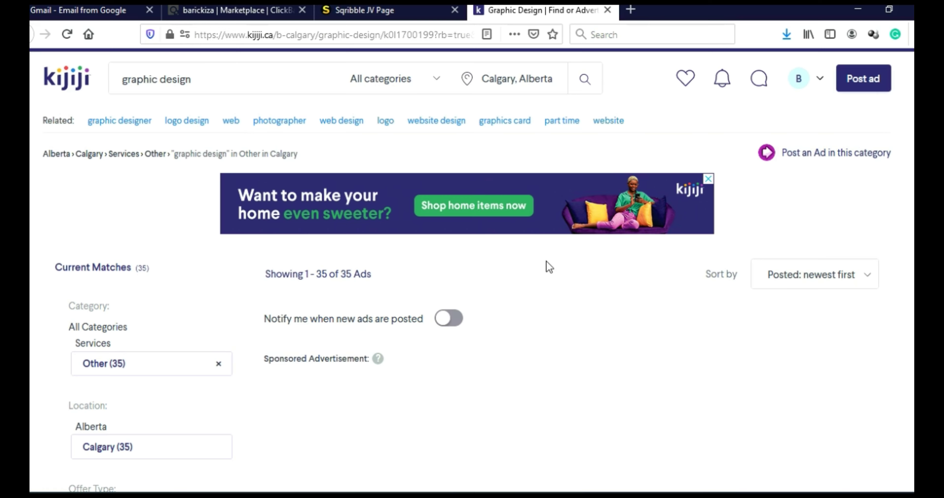
Step: Examine the graphic design ads listed for Calgary, including the top ads
scroll(546, 264, down, 2)
drag(316, 208, 507, 232)
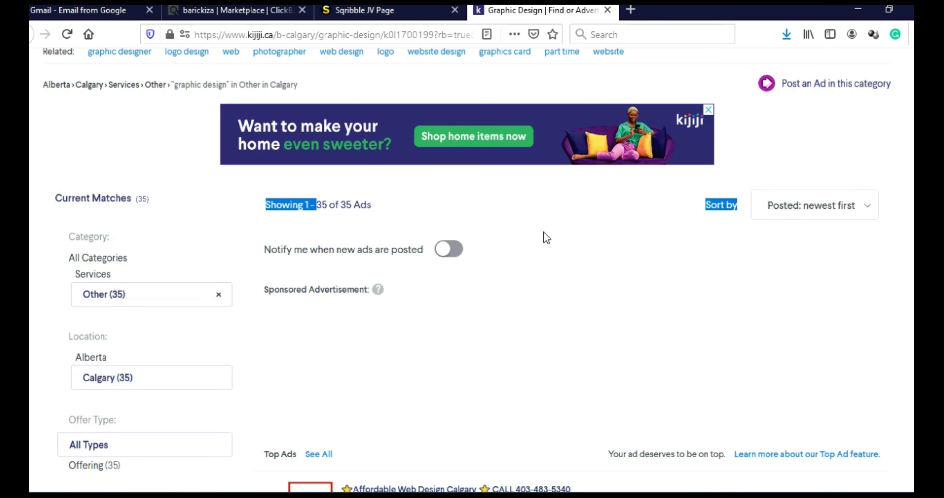
scroll(592, 238, up, 2)
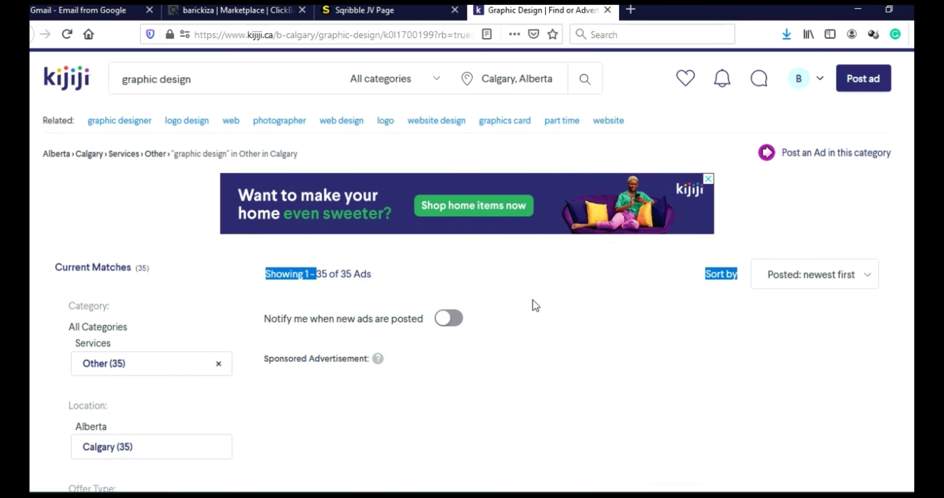
scroll(532, 300, down, 10)
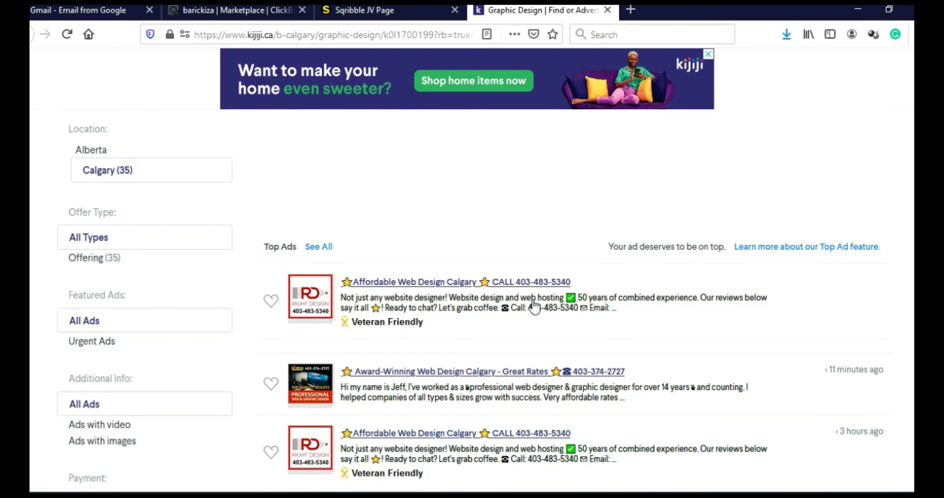
scroll(535, 305, down, 2)
Step: Start posting a new ad in the Services > Other category
scroll(535, 306, up, 10)
click(858, 70)
scroll(226, 249, down, 2)
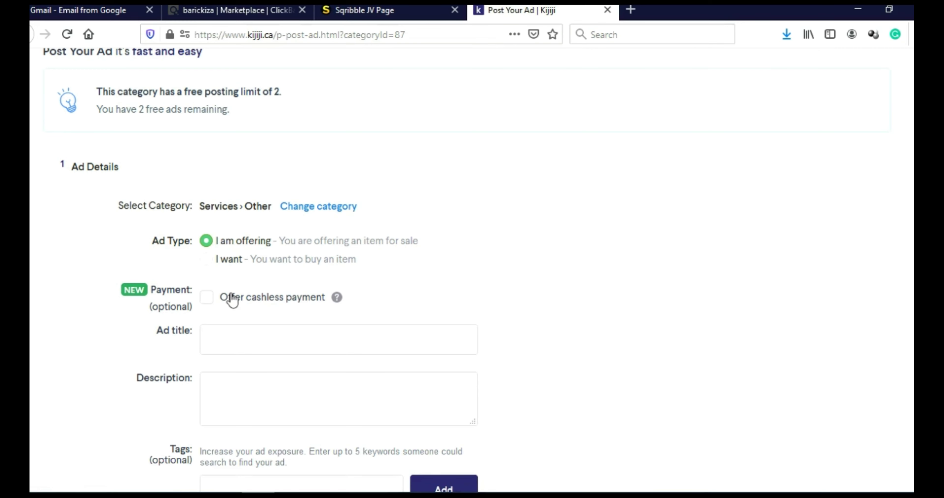
scroll(552, 261, down, 2)
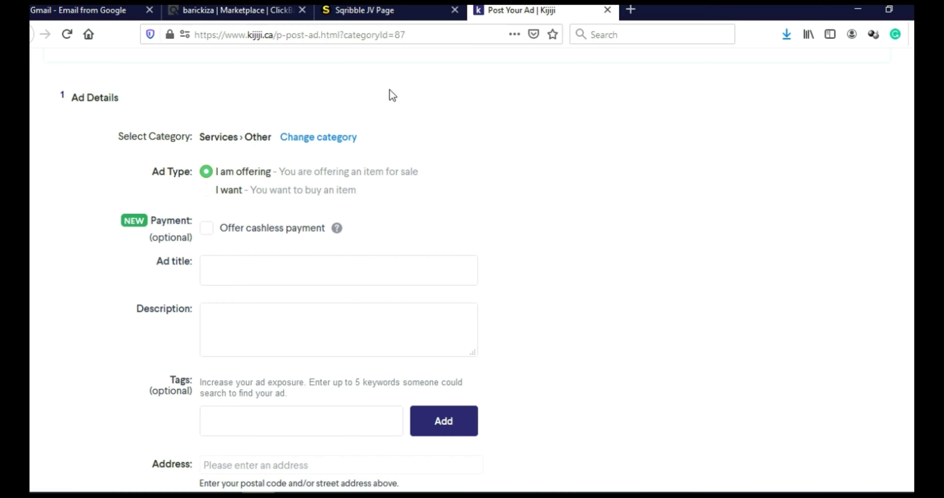
Step: Copy "Auto Mass Ebook Maker" from subject line 5 of the first high-converting email swipe on the Sqribble JV page
click(390, 12)
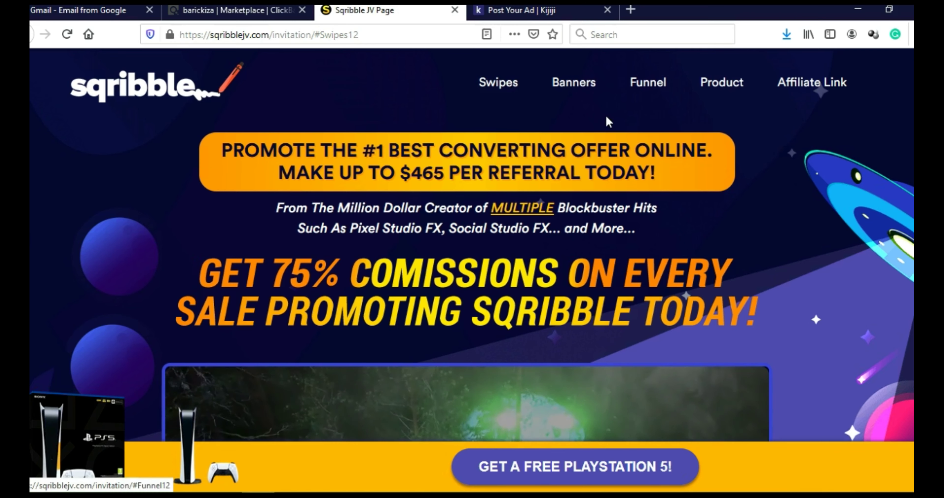
click(499, 86)
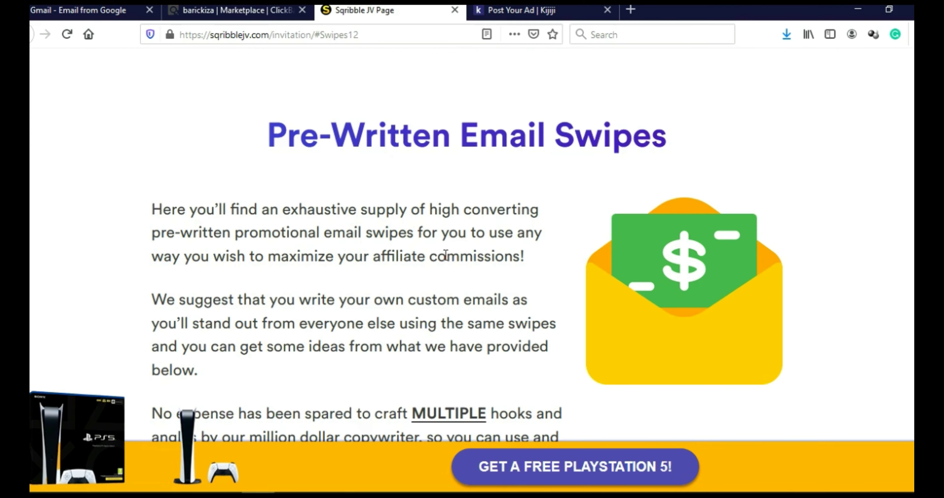
scroll(445, 254, down, 15)
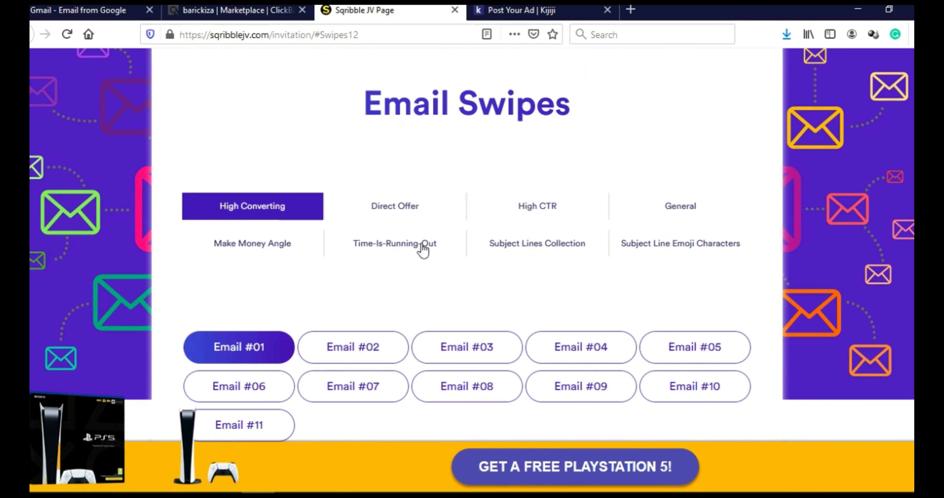
scroll(388, 183, down, 7)
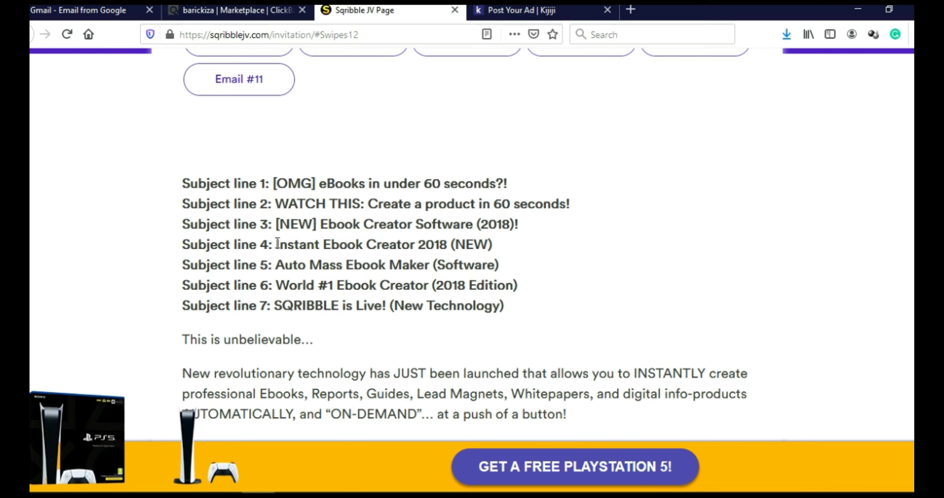
drag(276, 265, 431, 266)
key(ctrl+c)
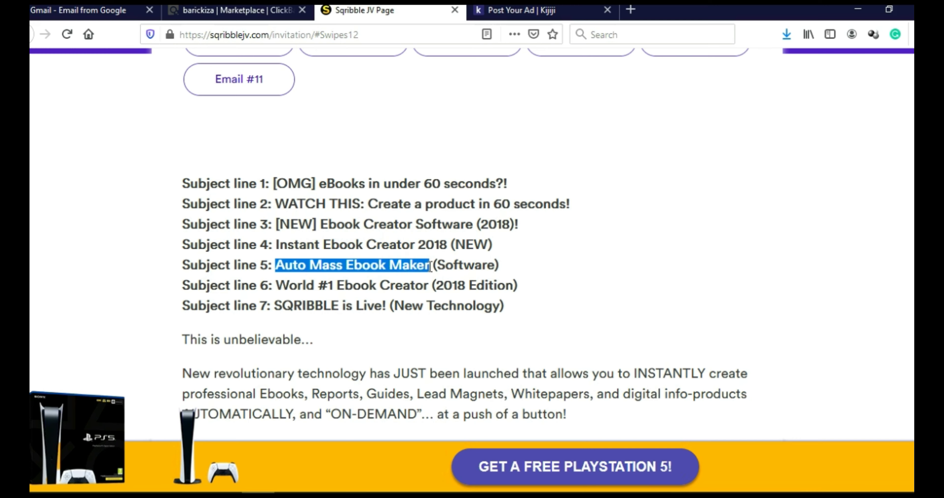
Step: Set the Kijiji ad title to "Auto Mass Ebook Maker" and paste the Sqribble promotional text as the description
click(548, 10)
click(277, 273)
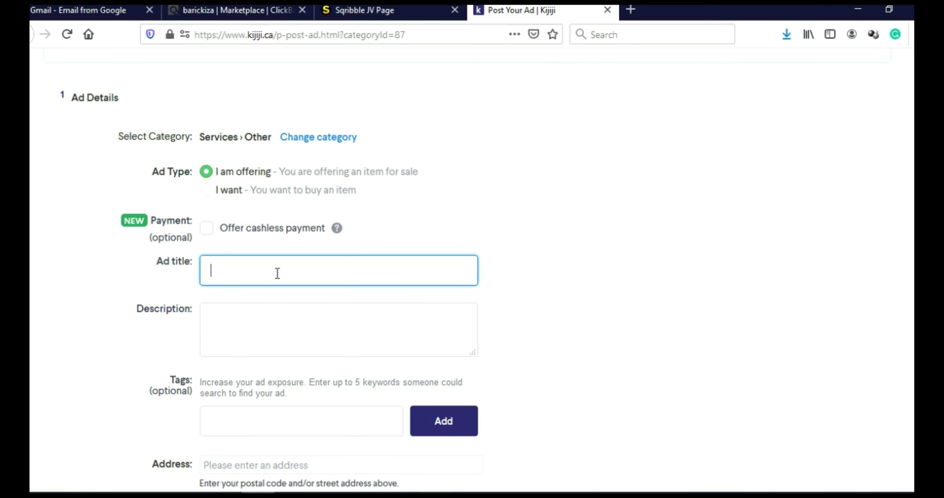
key(ctrl+v)
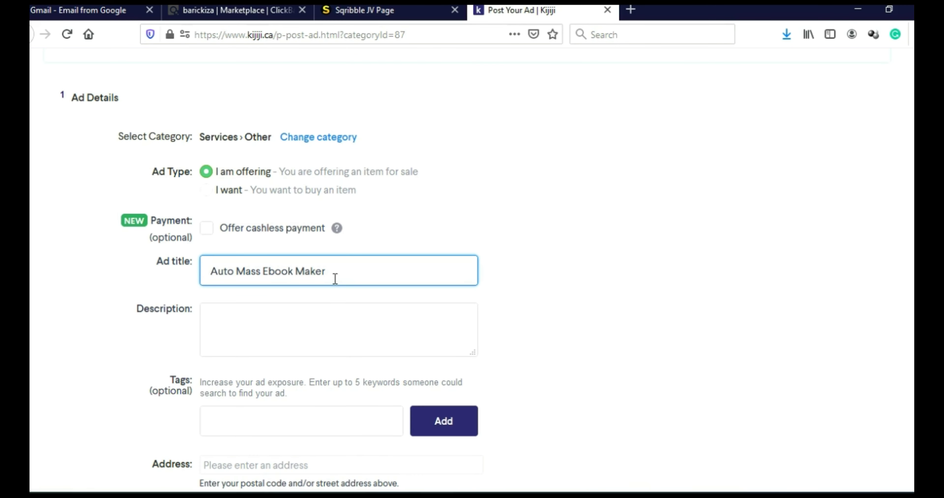
click(334, 317)
key(ctrl+v)
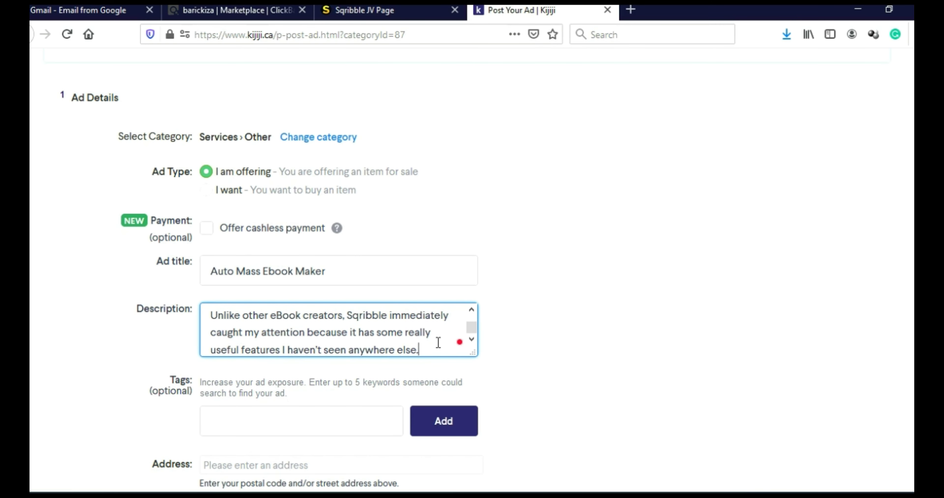
Step: Add the suggested tag "graphic design" to the ad
scroll(513, 320, down, 5)
click(278, 219)
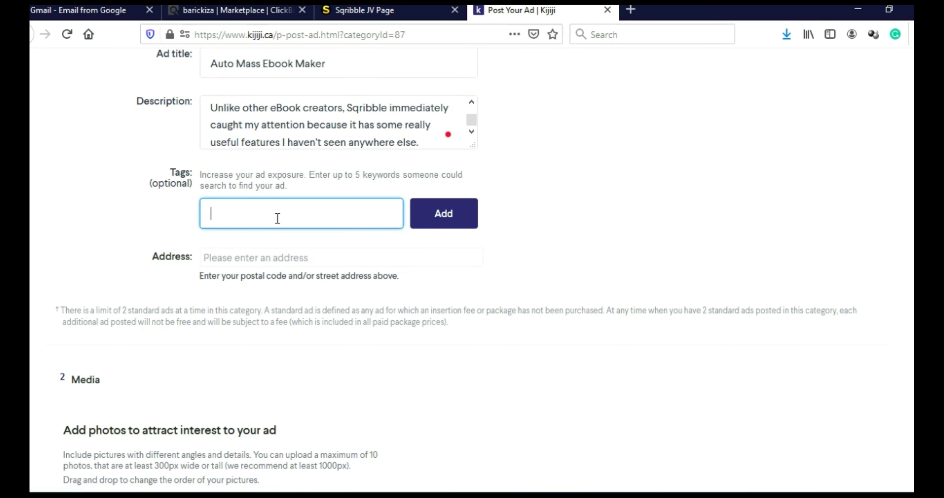
text(graphic)
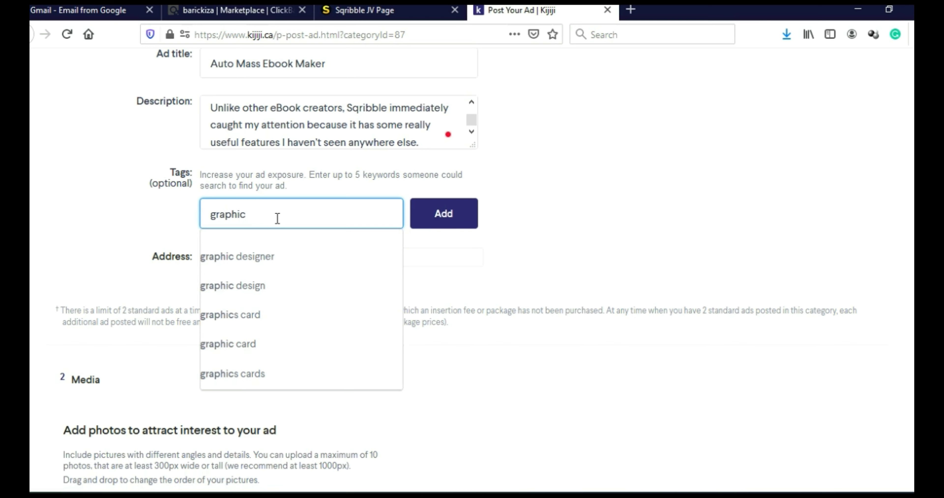
click(261, 286)
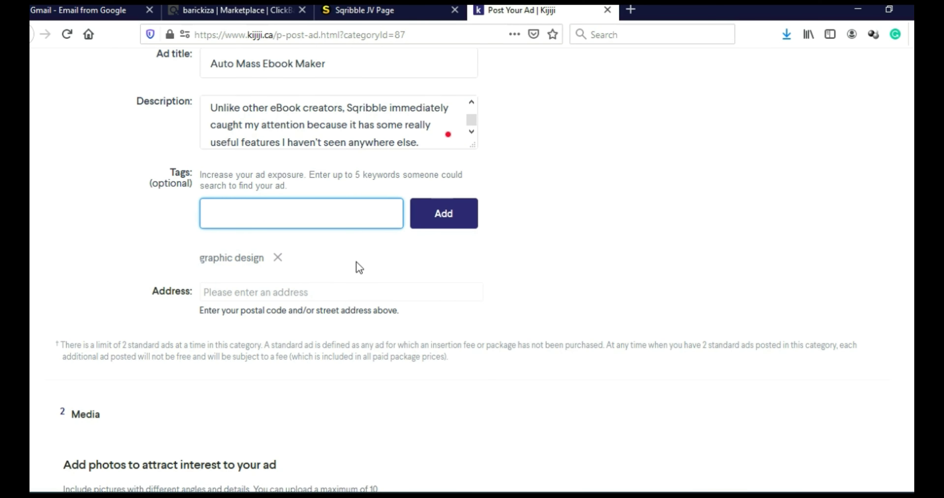
scroll(357, 262, down, 1)
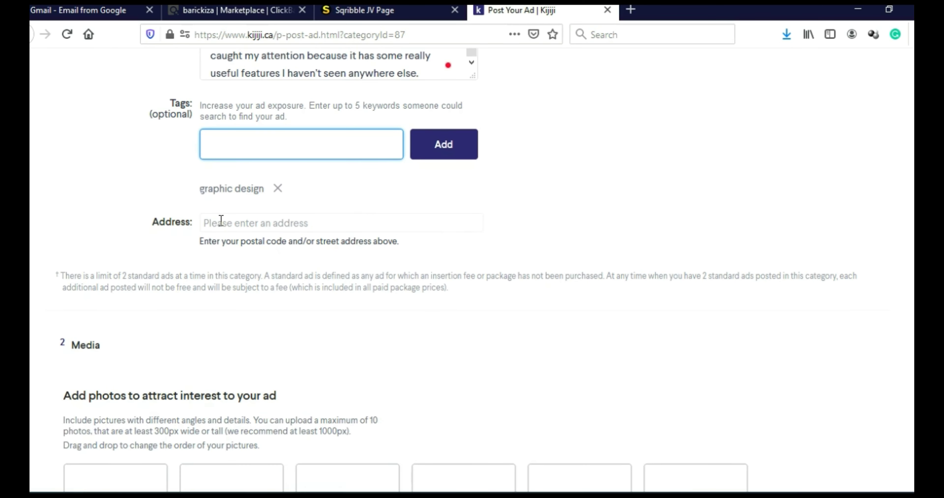
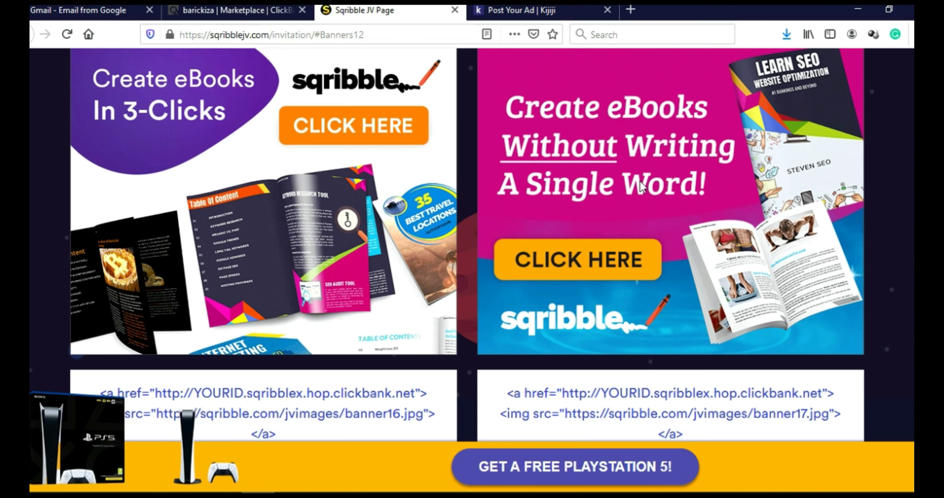
Step: Return to the Kijiji ad form and post the ad with the optional video, website and phone fields left empty
click(528, 10)
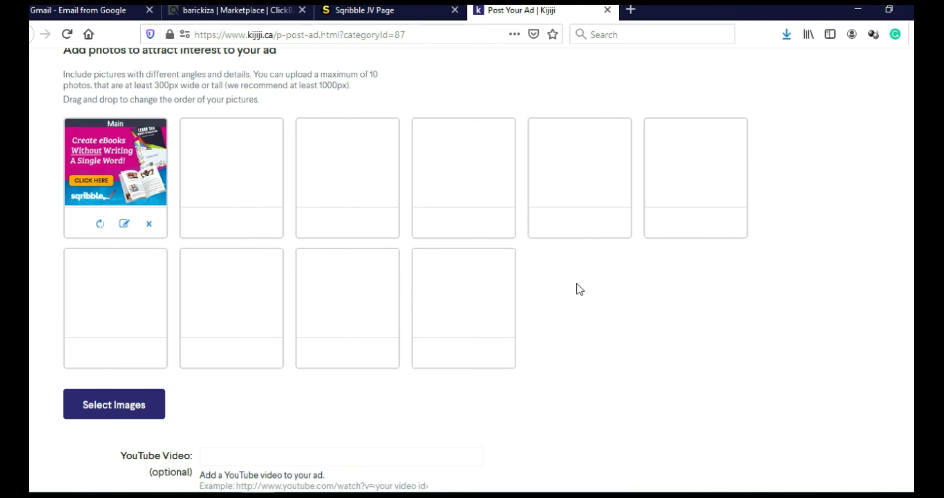
scroll(558, 274, down, 3)
scroll(556, 266, down, 3)
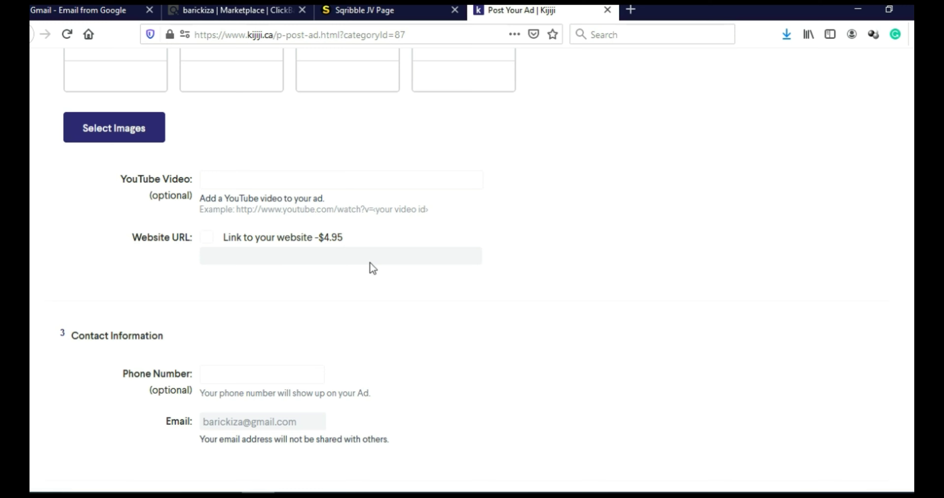
scroll(522, 298, down, 3)
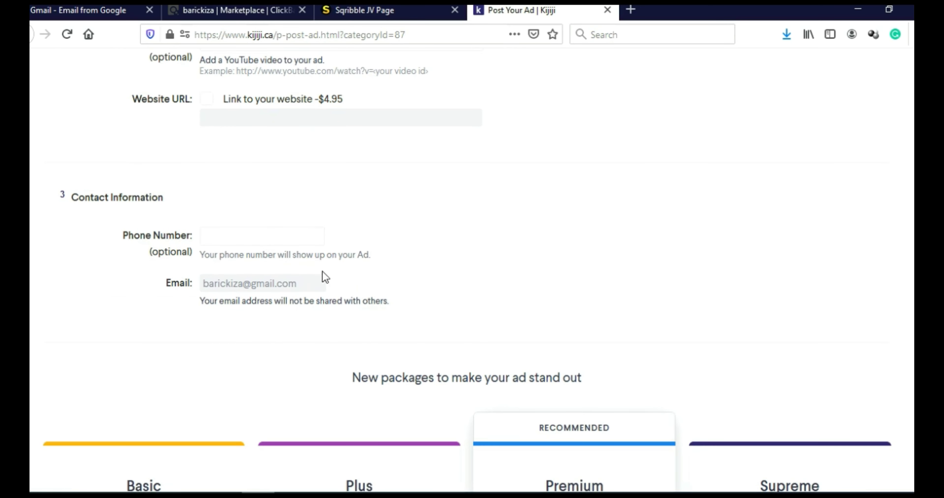
scroll(335, 245, down, 2)
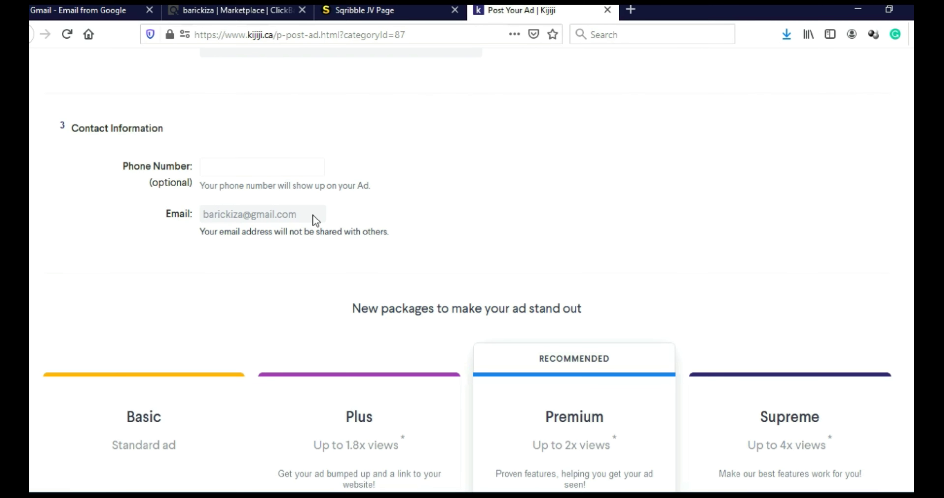
scroll(232, 301, down, 5)
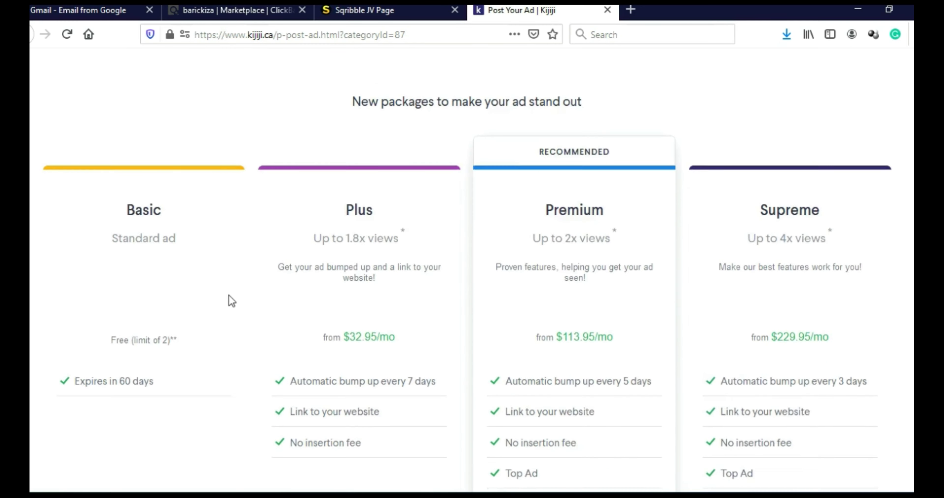
scroll(232, 300, down, 2)
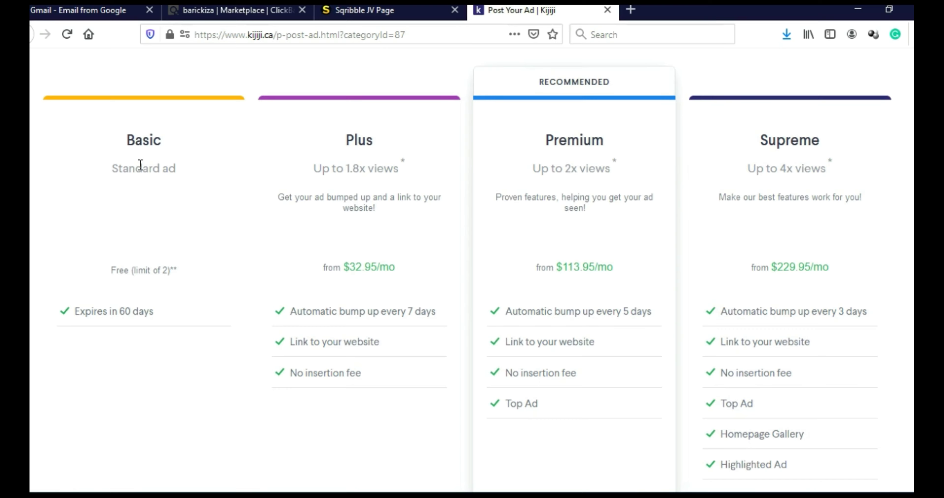
scroll(147, 253, down, 8)
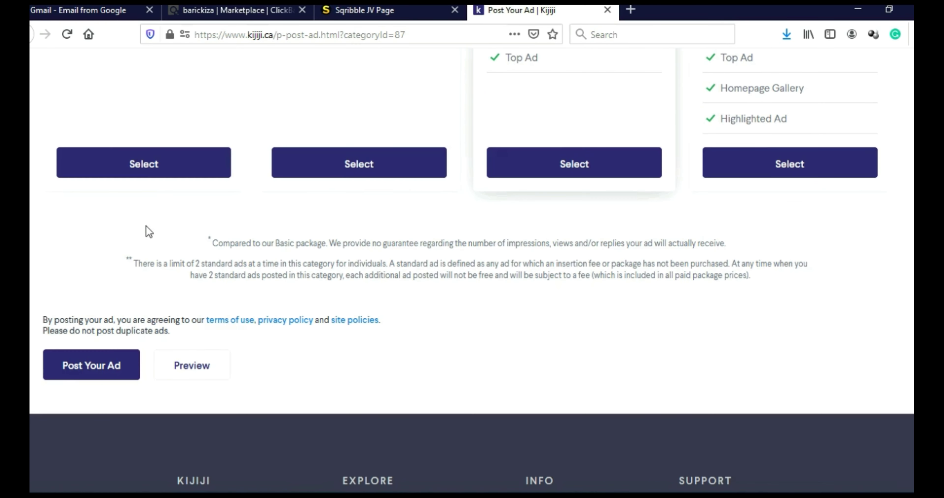
scroll(130, 258, down, 3)
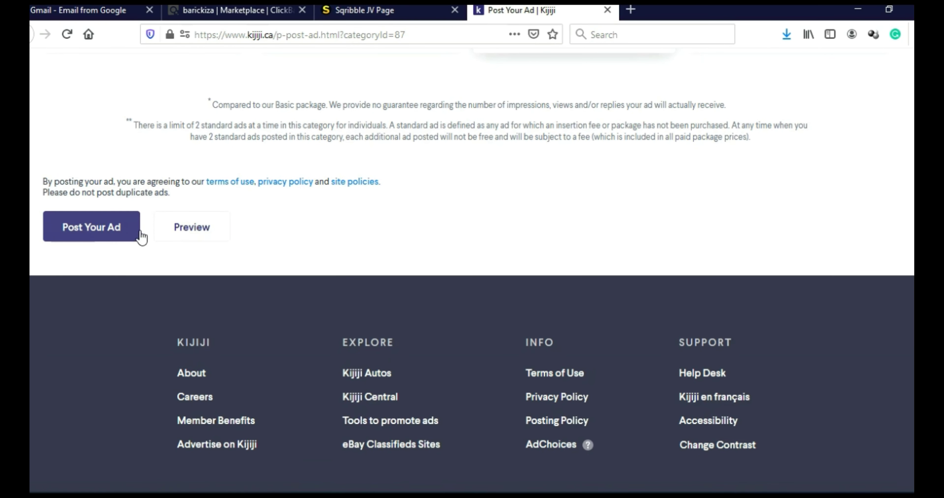
click(114, 236)
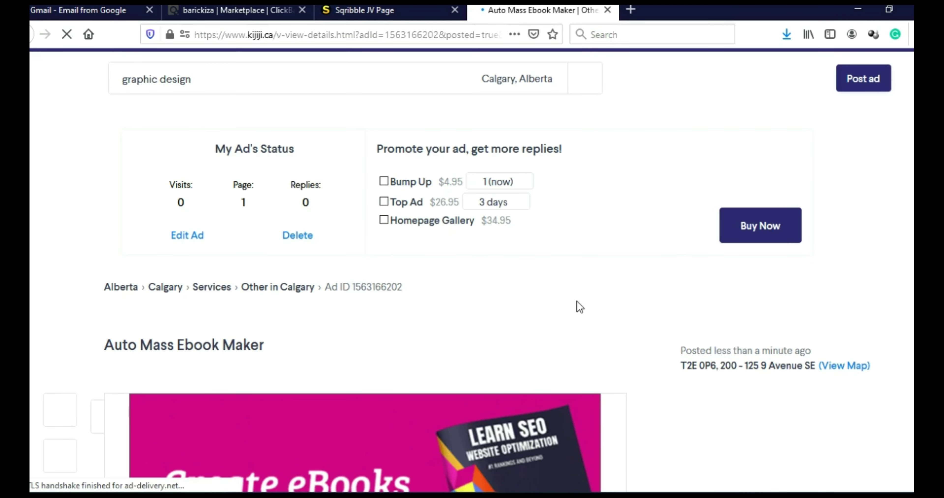
Step: Review the posted ad's banner, description and contact message form, dismissing the browser notification offer
scroll(618, 290, down, 5)
scroll(618, 290, down, 10)
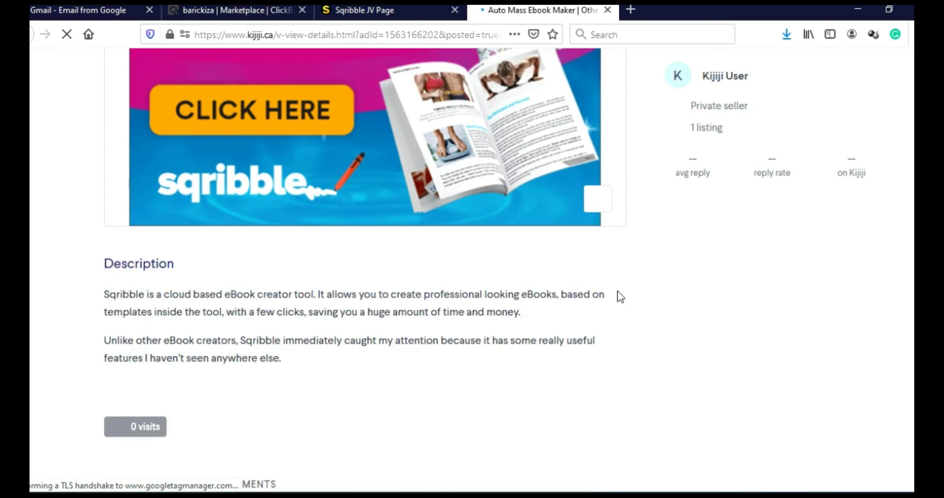
scroll(556, 302, up, 10)
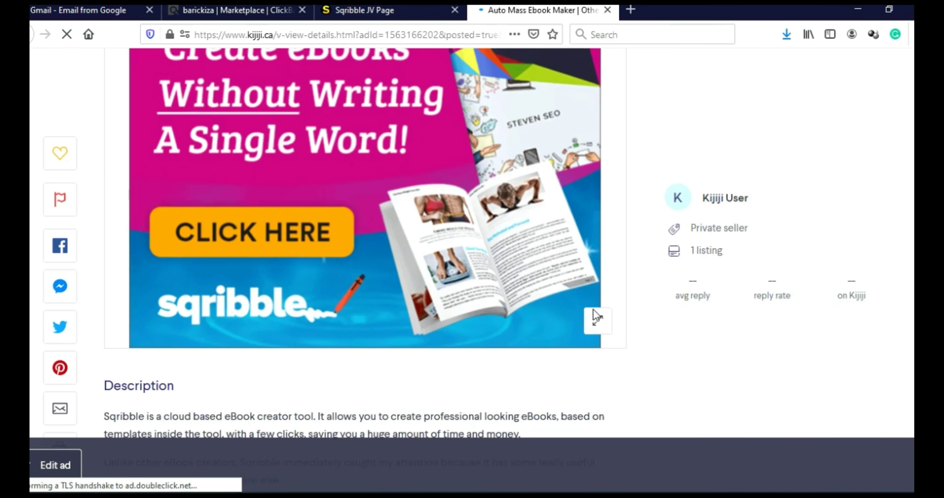
scroll(629, 310, up, 3)
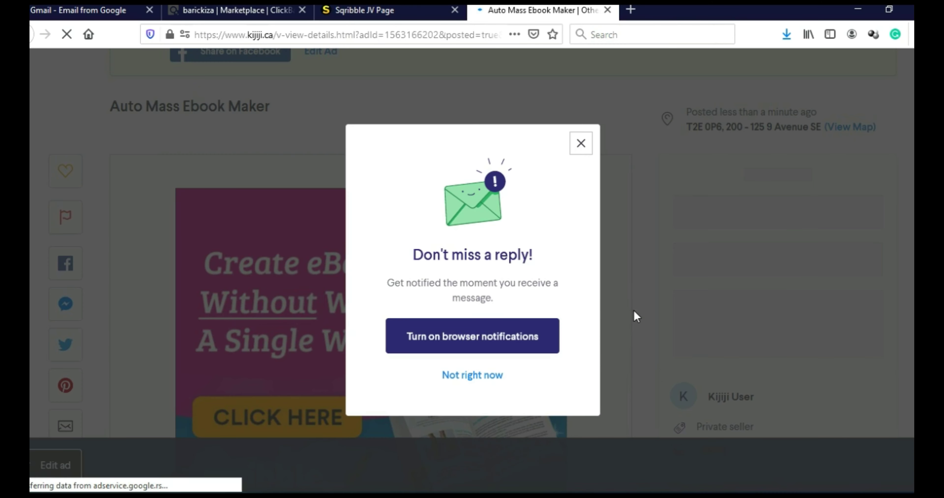
click(580, 145)
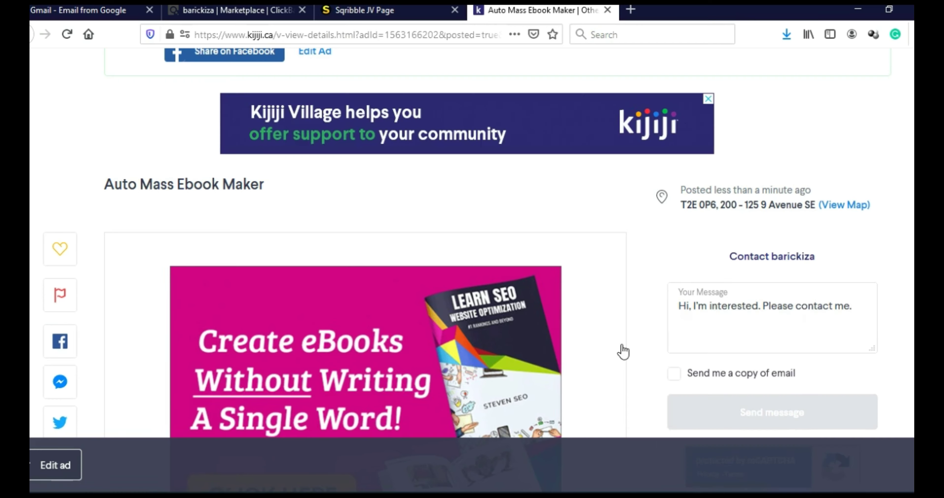
scroll(645, 311, down, 2)
drag(681, 241, 793, 256)
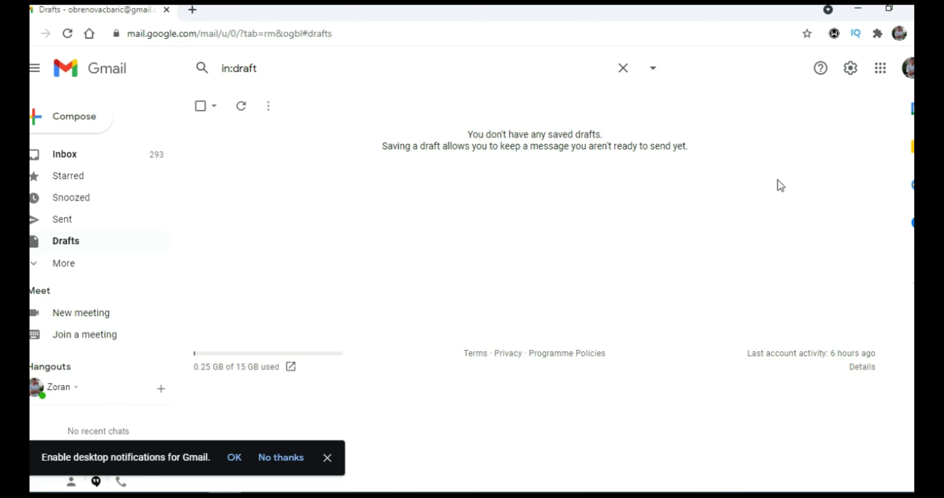
Step: Switch to Gmail, open the full settings and turn on Out of Office AutoReply
click(850, 69)
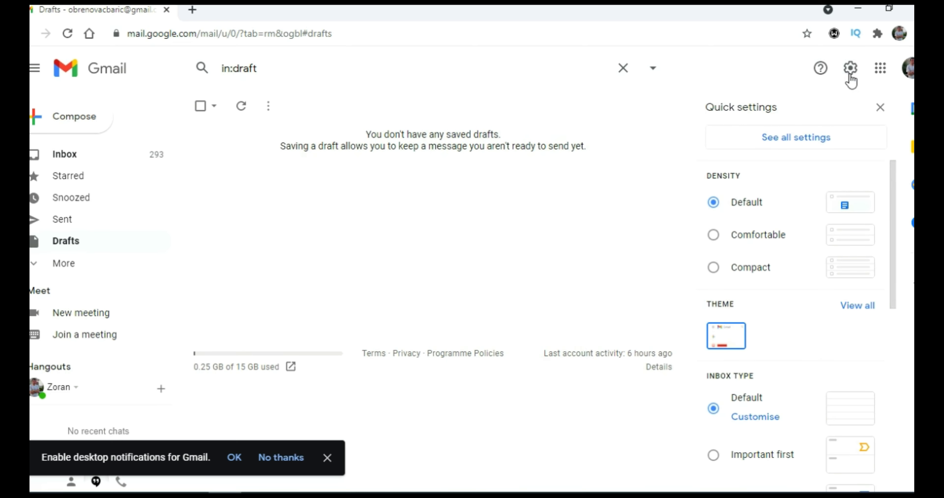
click(789, 138)
scroll(658, 235, down, 5)
scroll(658, 236, down, 15)
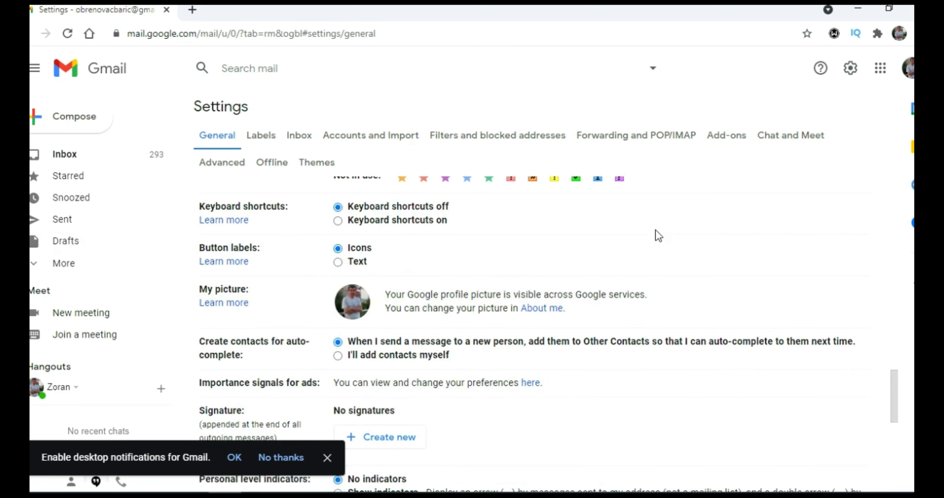
scroll(659, 238, up, 4)
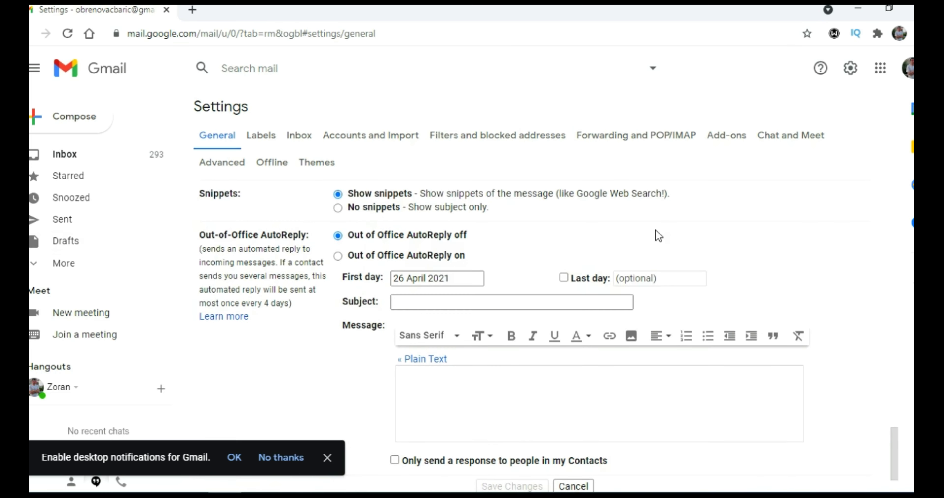
scroll(659, 240, down, 2)
click(338, 255)
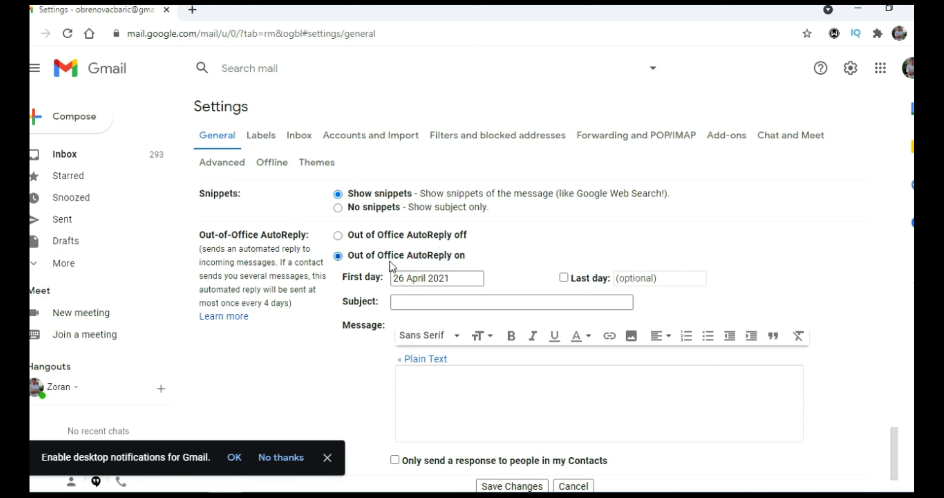
scroll(427, 235, down, 2)
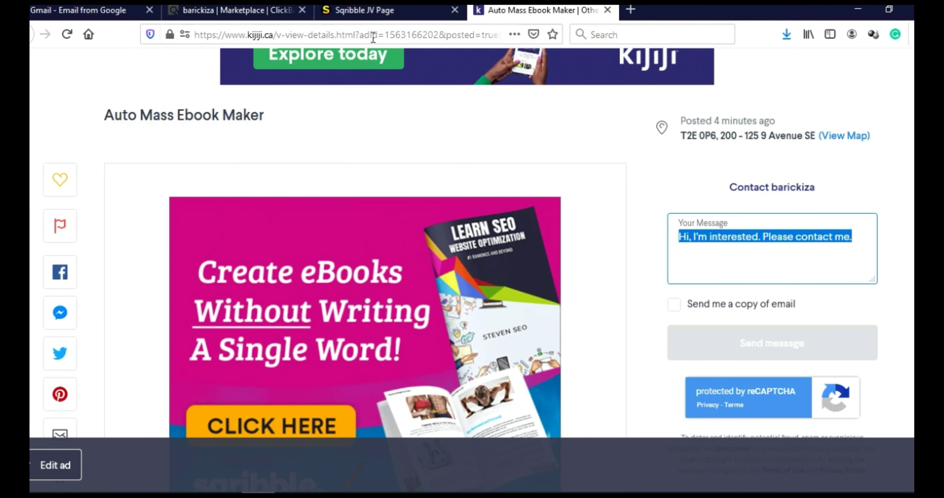
Step: Copy "World #1 Ebook Creator" from subject line 6 of the Sqribble email swipe into the Gmail autoreply subject
click(373, 11)
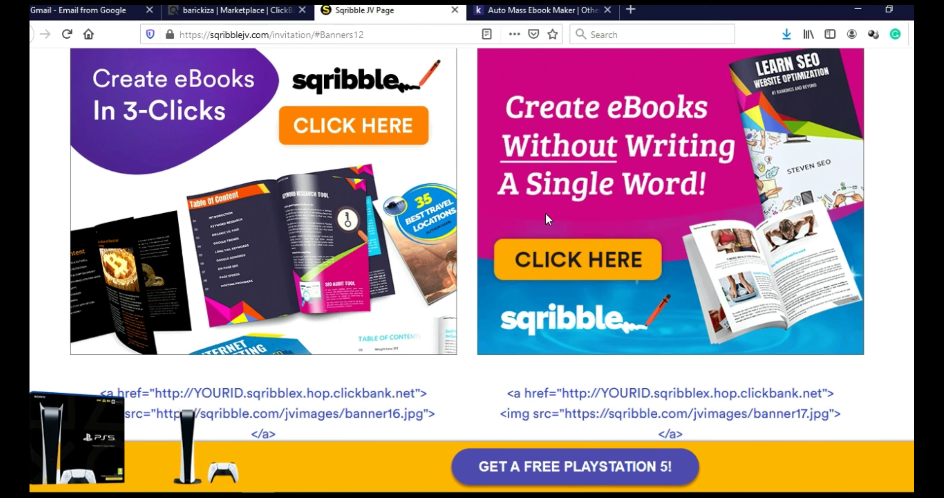
scroll(489, 264, up, 2)
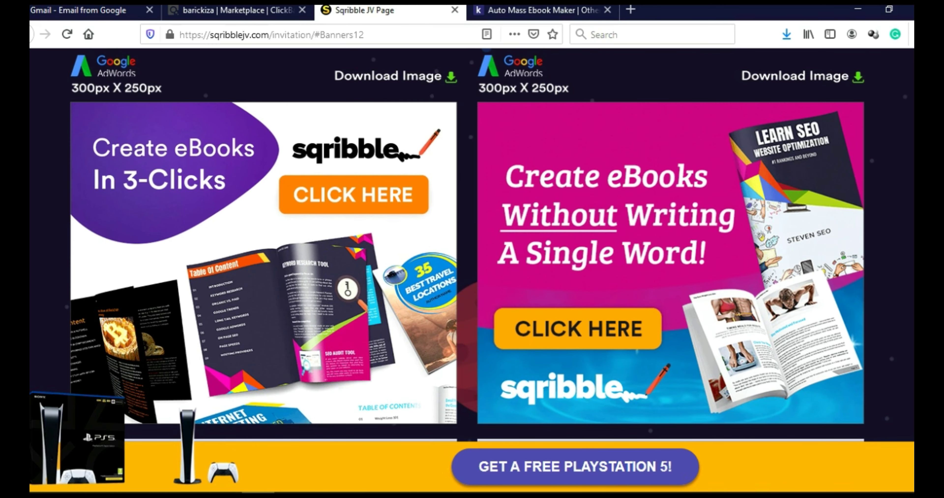
drag(924, 388, 924, 351)
scroll(523, 71, up, 10)
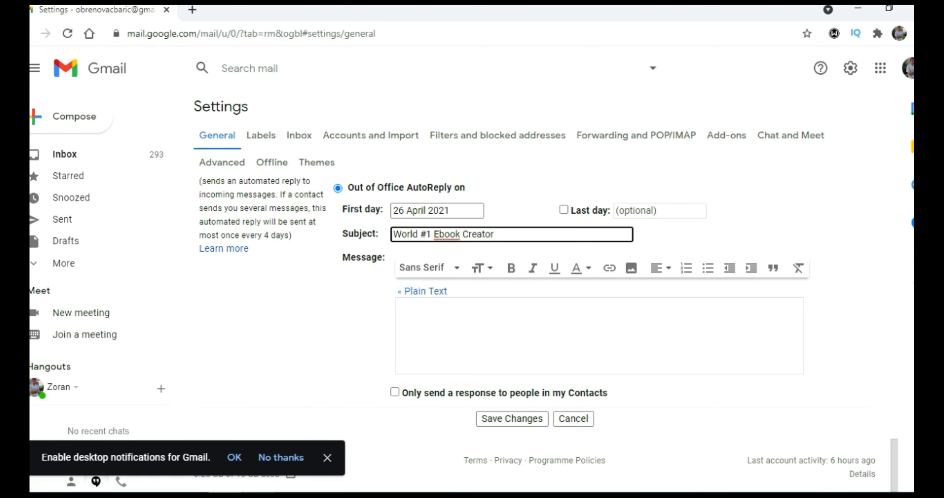
Step: Copy the swipe's email body on the Sqribble JV page, from "This is unbelievable…" through the final [LINK] line
click(258, 494)
scroll(368, 302, down, 3)
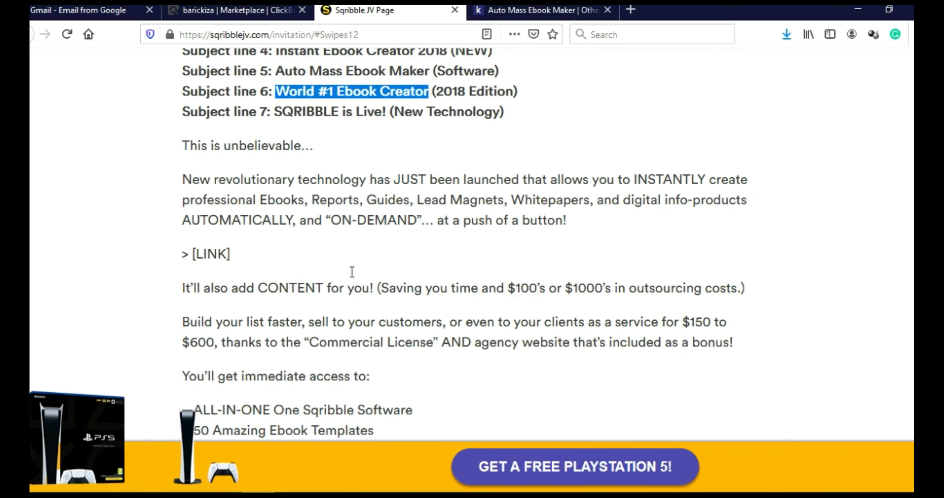
drag(186, 132, 411, 295)
scroll(249, 221, down, 6)
scroll(354, 249, down, 2)
scroll(392, 255, down, 3)
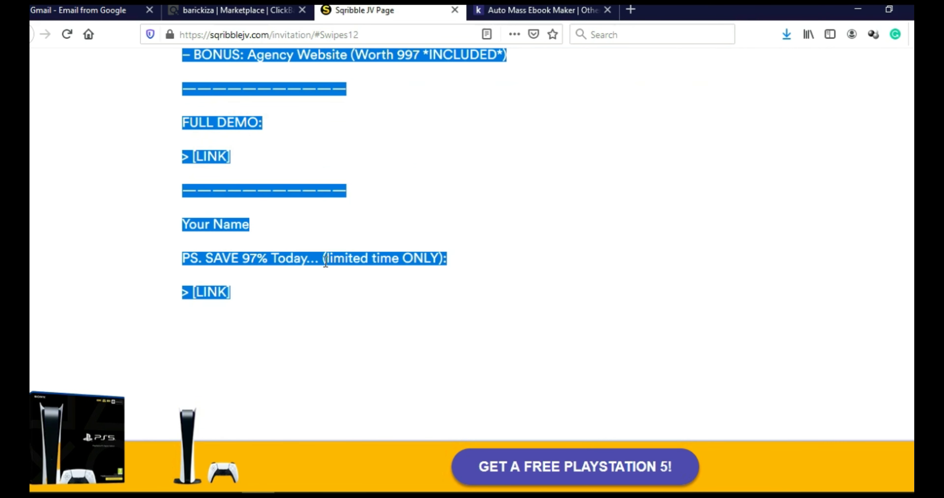
right_click(310, 261)
click(344, 271)
Step: Switch back to Gmail and paste the copied swipe text as the autoreply message
key(alt+Tab)
click(465, 329)
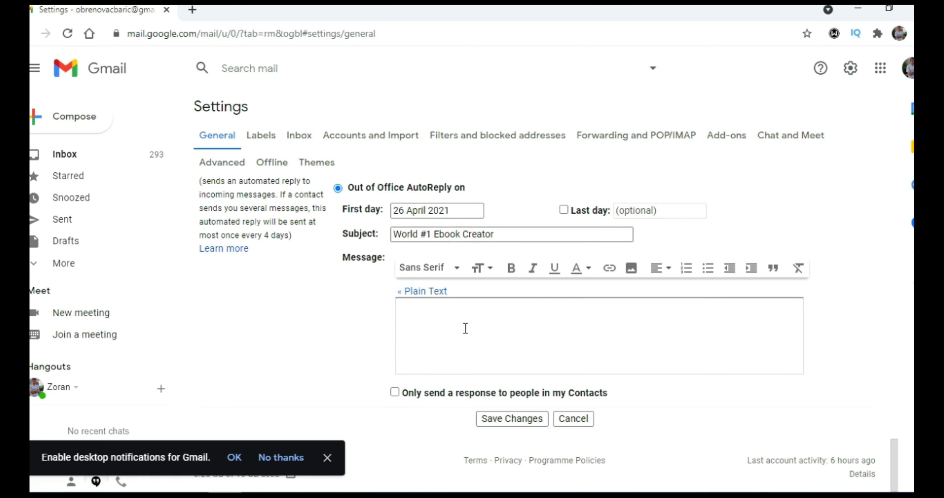
key(ctrl+v)
Step: Locate each [LINK] placeholder in the autoreply message, from the closing lines up to the opening paragraph
scroll(624, 337, down, 3)
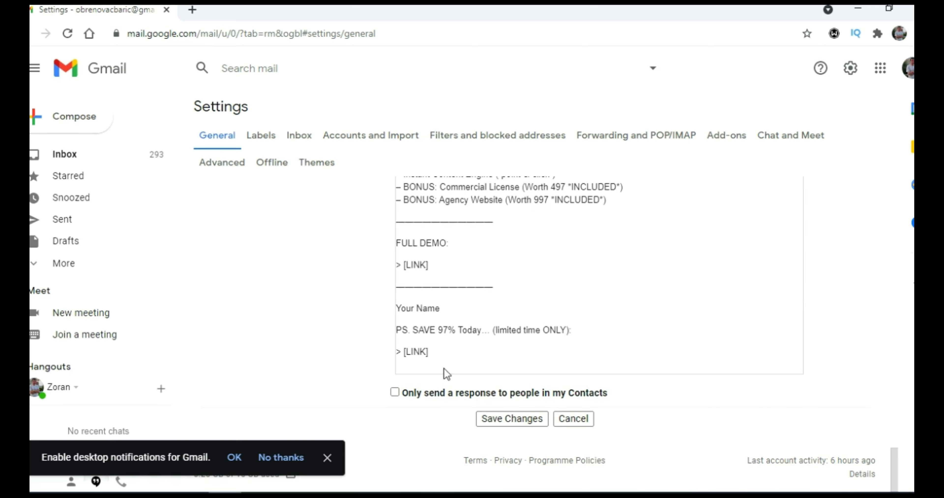
double_click(416, 353)
click(411, 353)
drag(406, 265, 427, 265)
scroll(636, 362, up, 5)
scroll(648, 365, up, 2)
drag(406, 281, 428, 283)
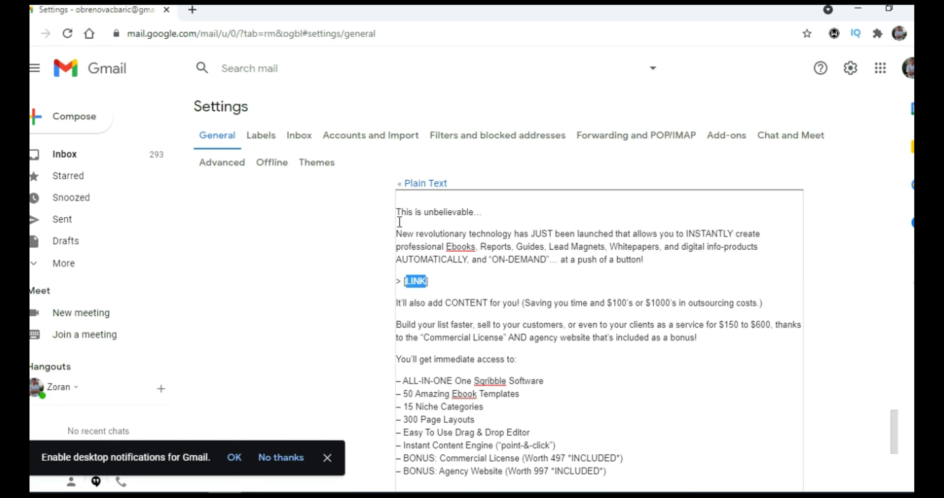
Step: Highlight the whole autoreply message, read through it from start to end, and clear the selection
drag(396, 216, 491, 355)
scroll(476, 341, down, 5)
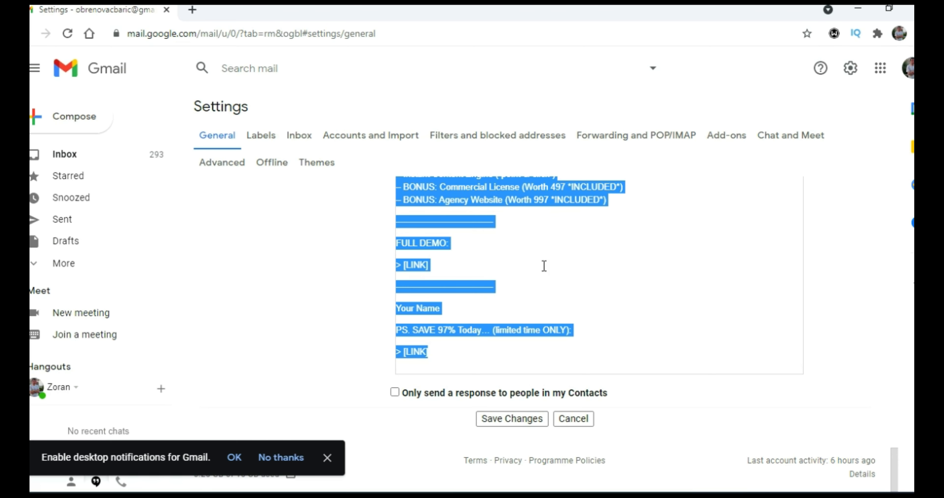
scroll(575, 313, up, 10)
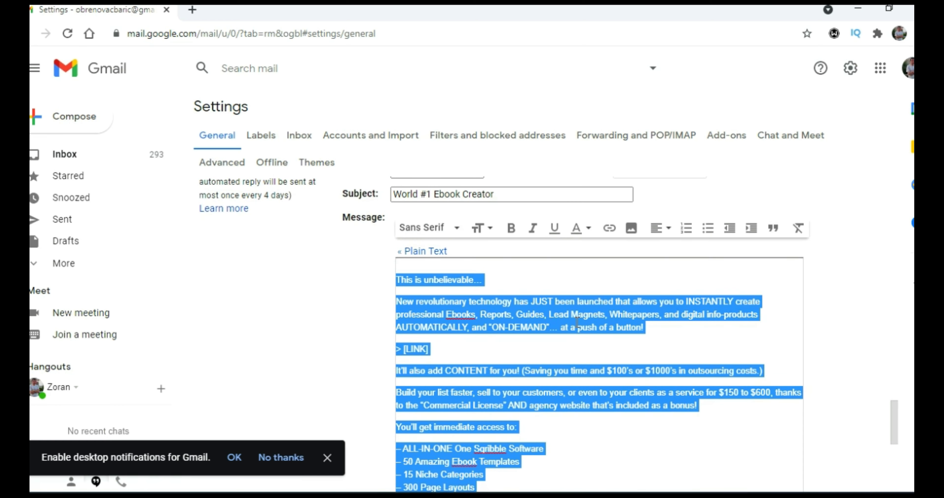
scroll(577, 323, down, 2)
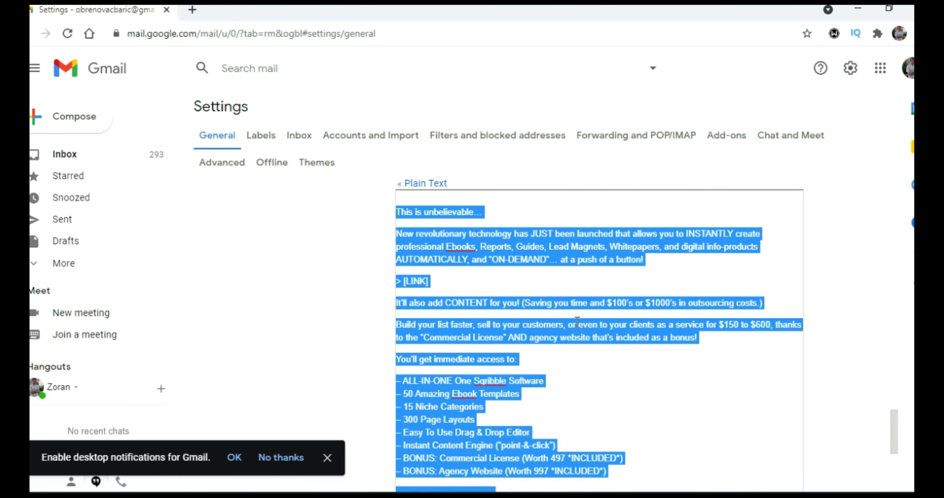
scroll(577, 321, down, 4)
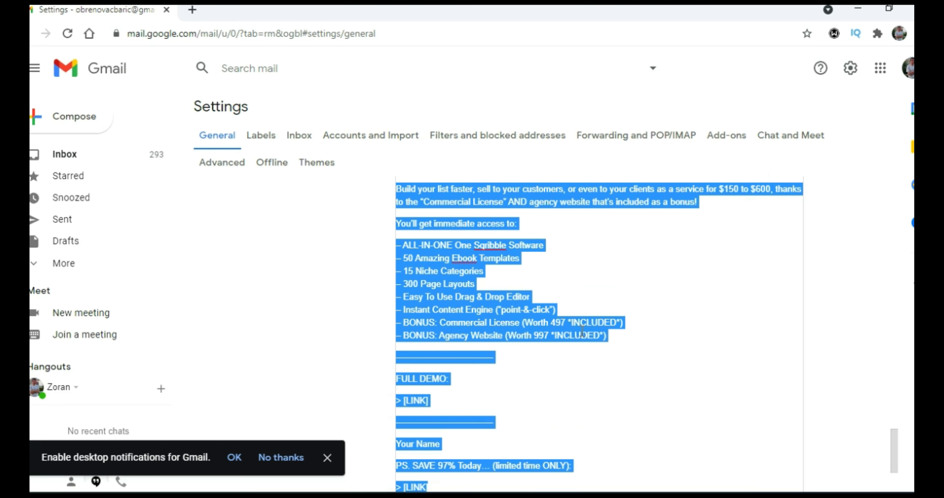
scroll(644, 354, up, 4)
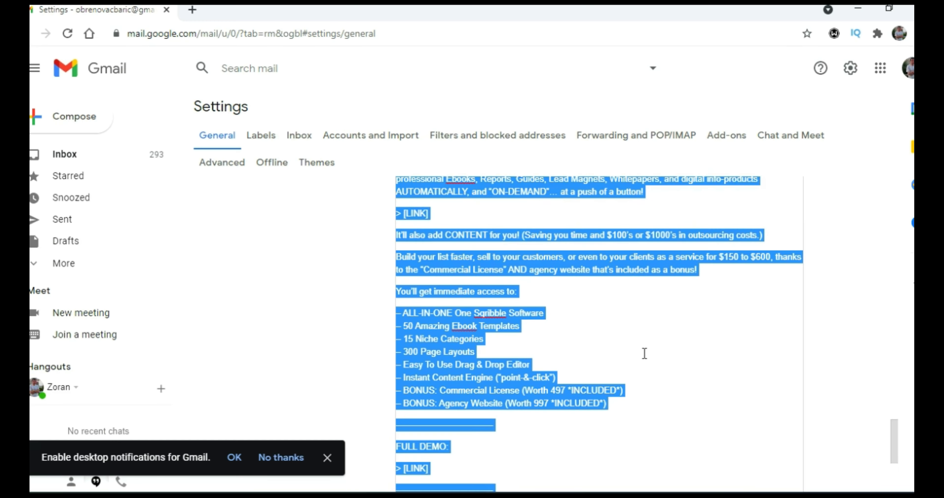
scroll(645, 354, up, 2)
scroll(645, 353, down, 8)
click(679, 293)
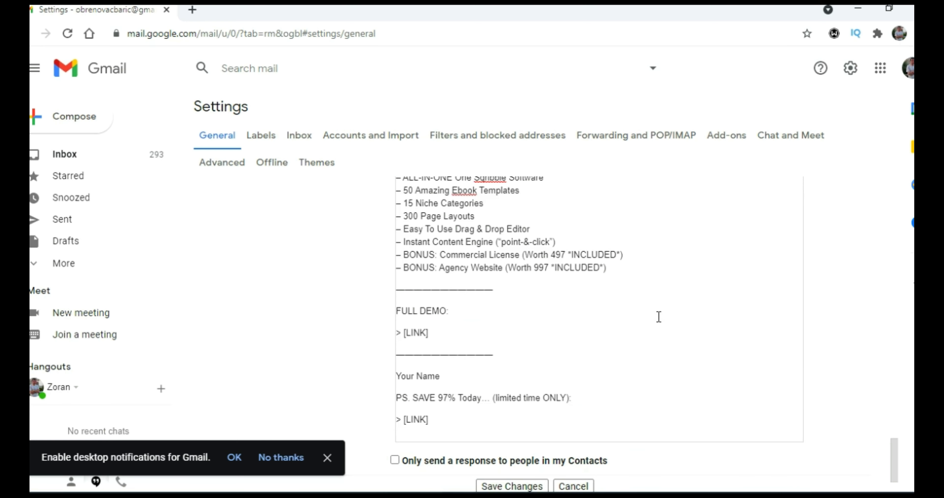